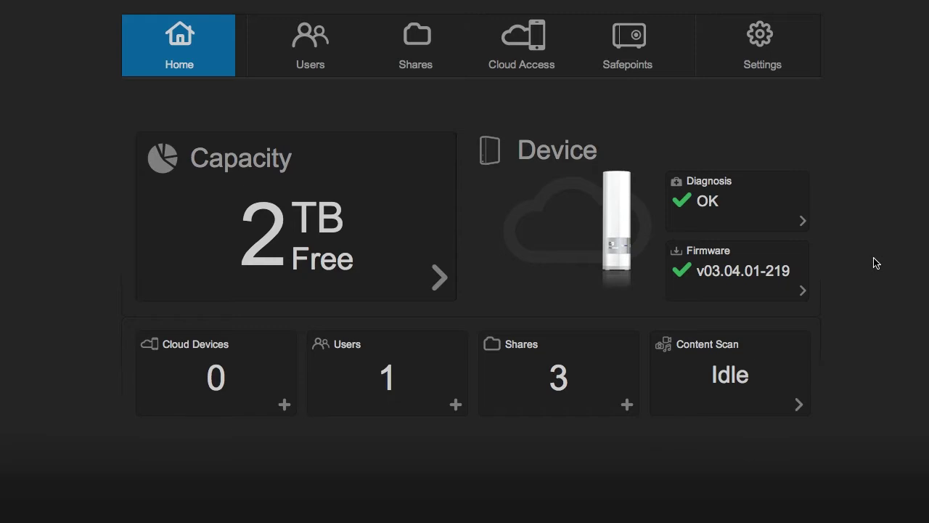
Step: Check the drive's capacity usage breakdown and whether a firmware update is available
left_click(439, 279)
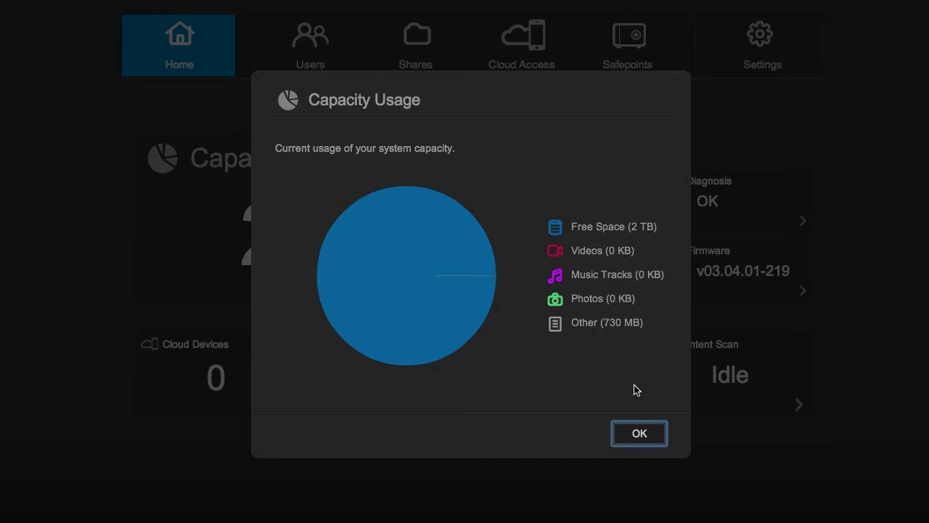
left_click(640, 437)
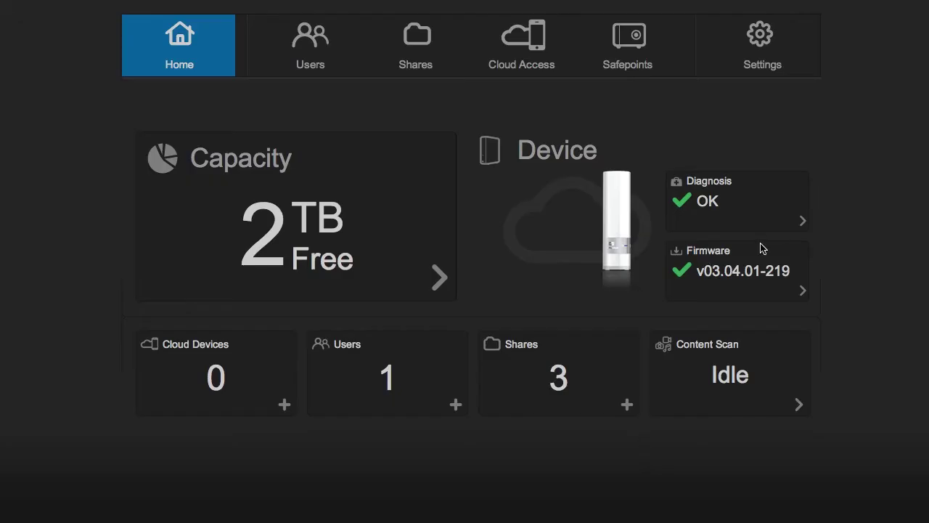
left_click(801, 292)
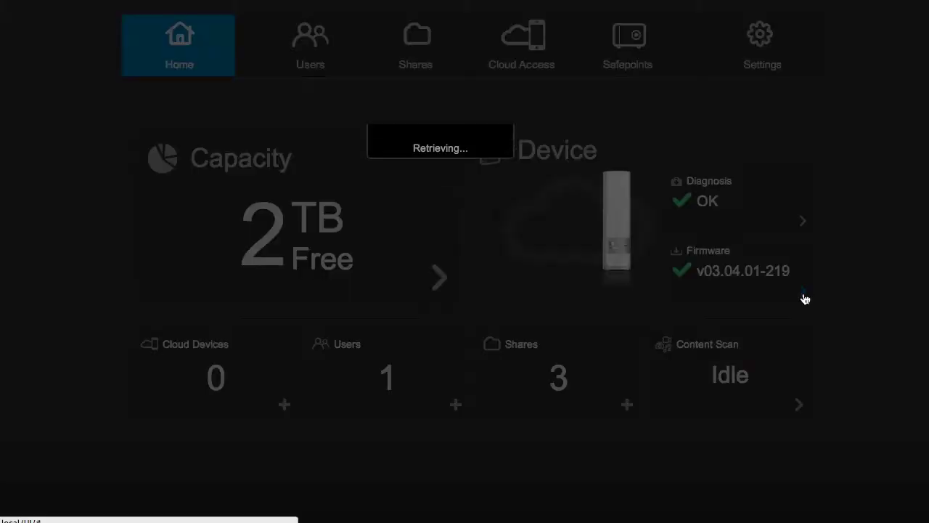
left_click(807, 300)
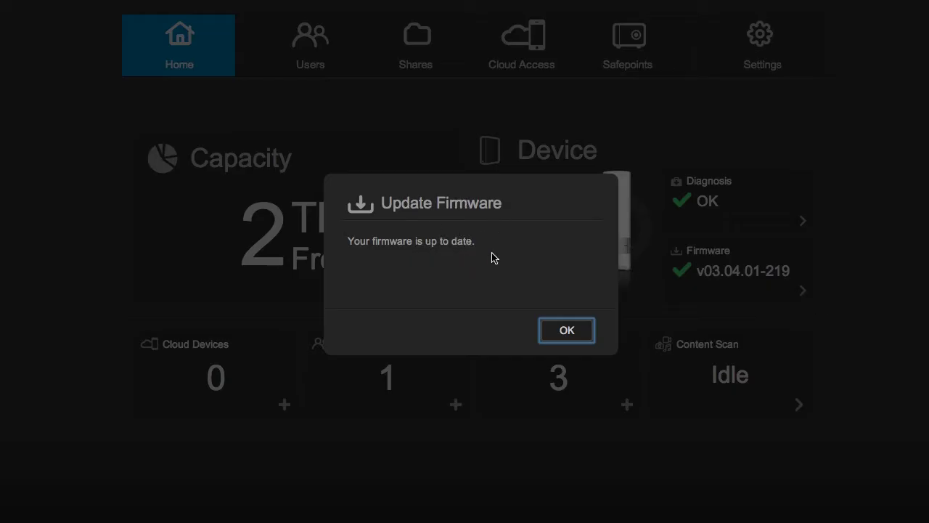
left_click(567, 331)
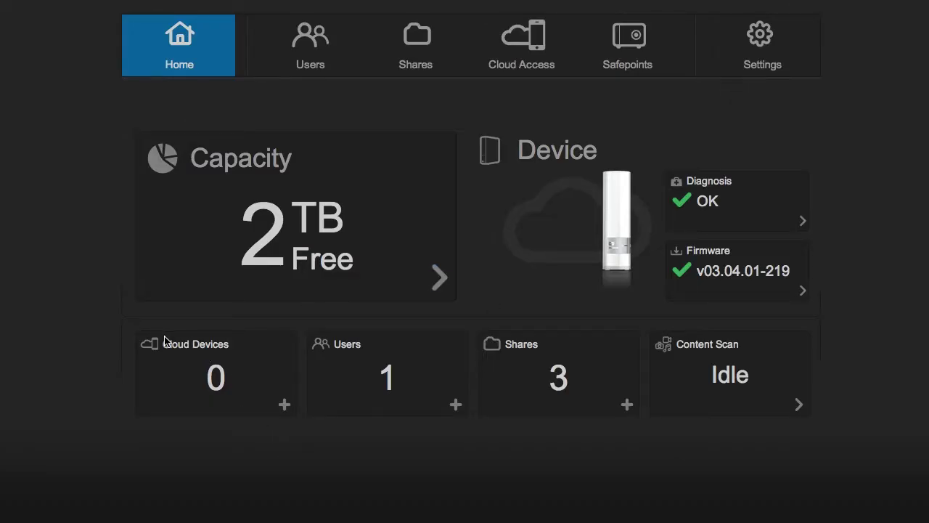
Step: View the forms for adding cloud access, a user and a share, leaving each without saving
left_click(287, 410)
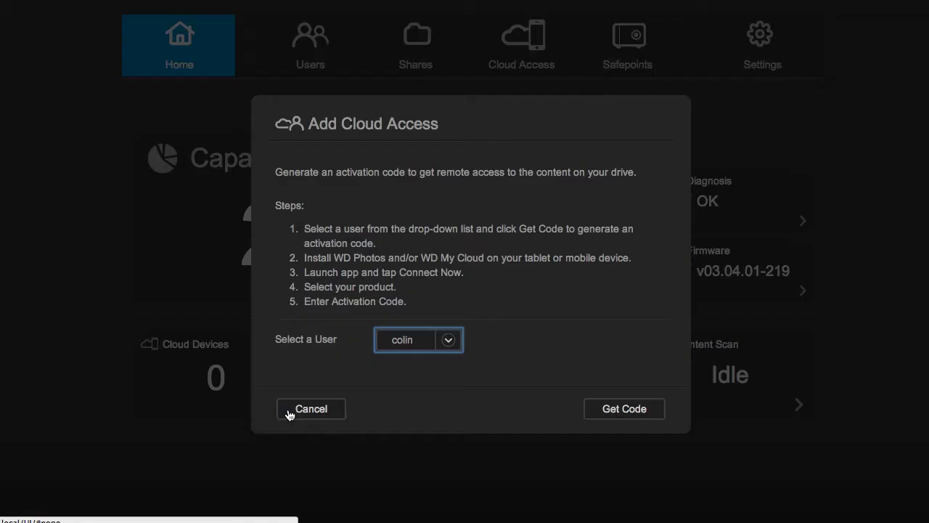
left_click(305, 415)
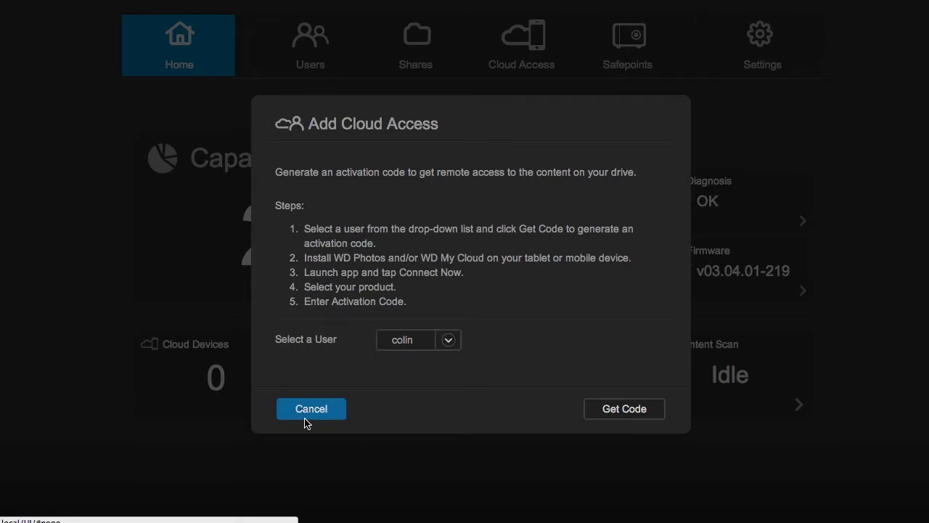
left_click(458, 404)
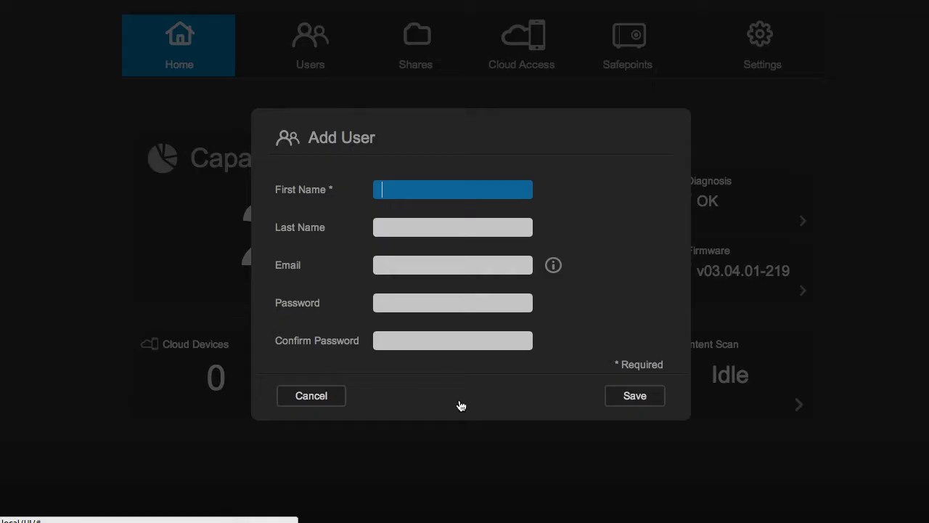
left_click(340, 397)
left_click(626, 405)
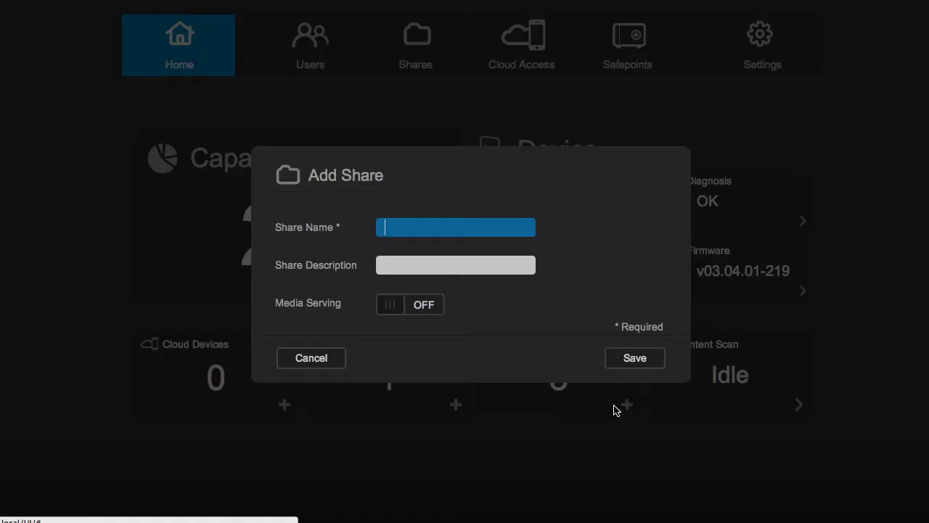
left_click(305, 359)
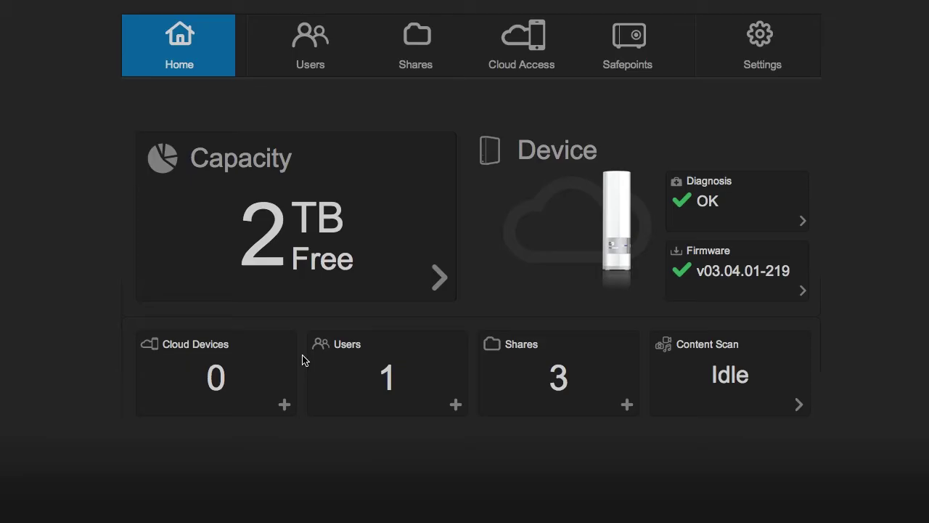
Step: Check the content scan status and look over the Users, Shares and Cloud Access pages
left_click(800, 404)
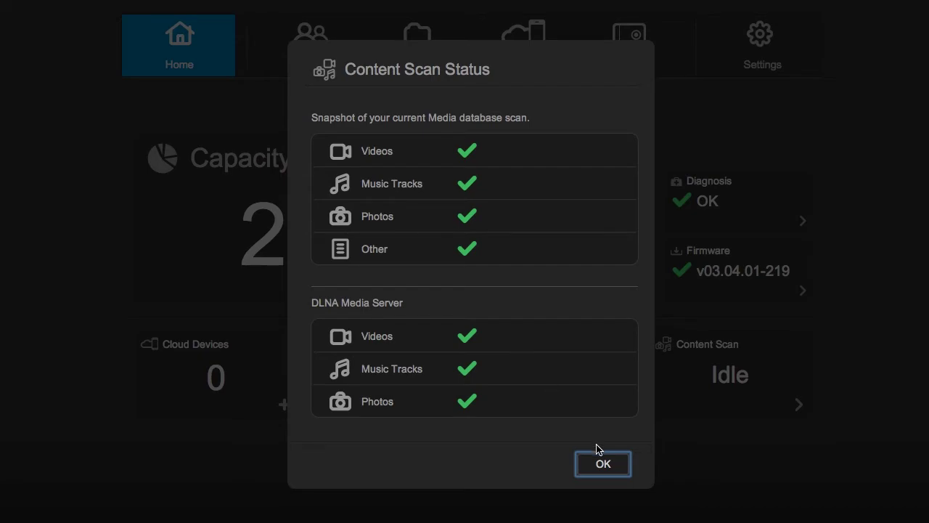
left_click(602, 464)
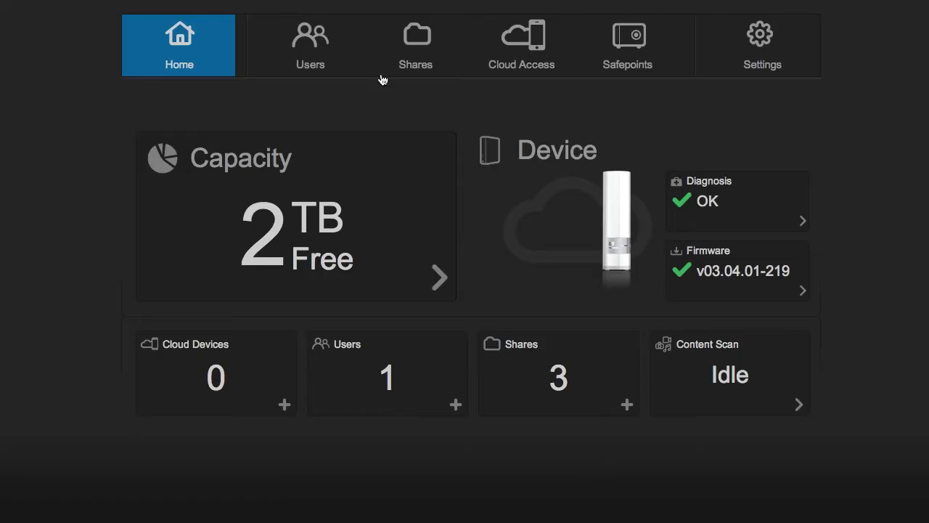
left_click(307, 38)
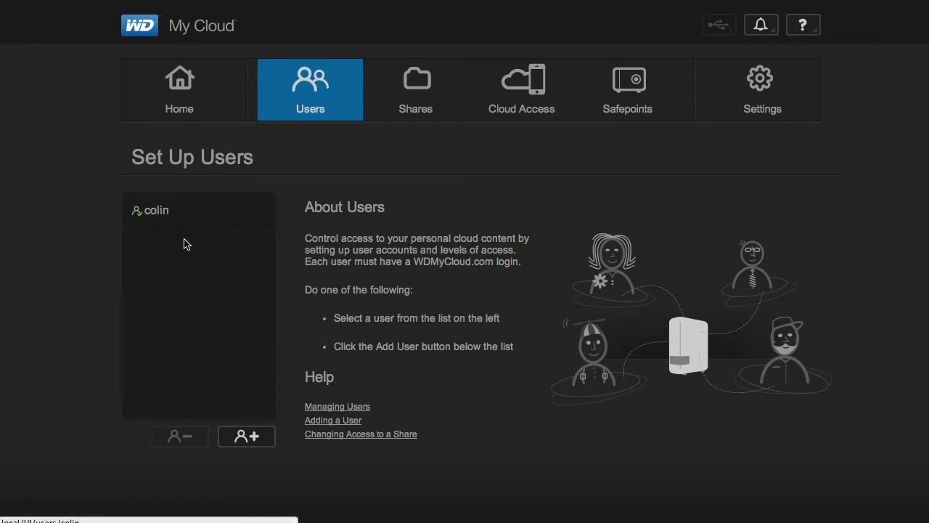
left_click(420, 102)
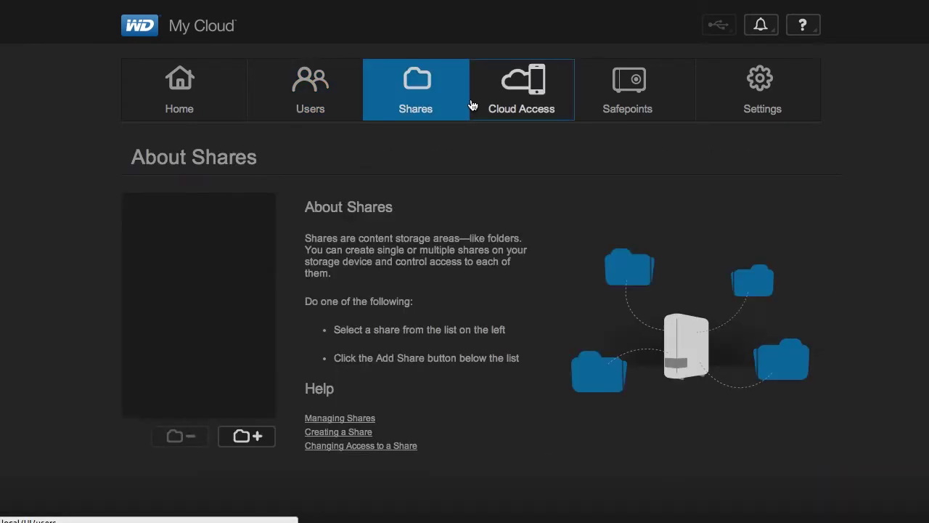
left_click(565, 100)
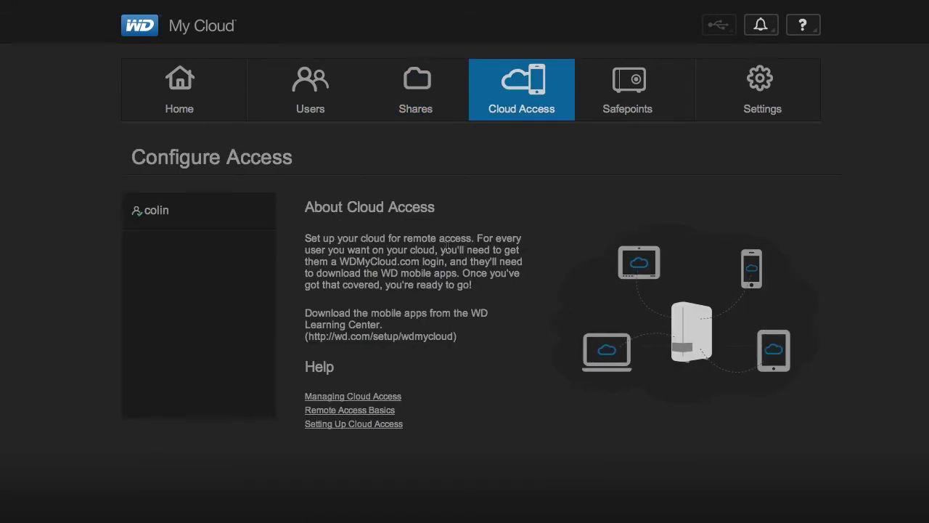
Step: Examine the Public share's profile, including its media serving, public access and user access settings
left_click(426, 105)
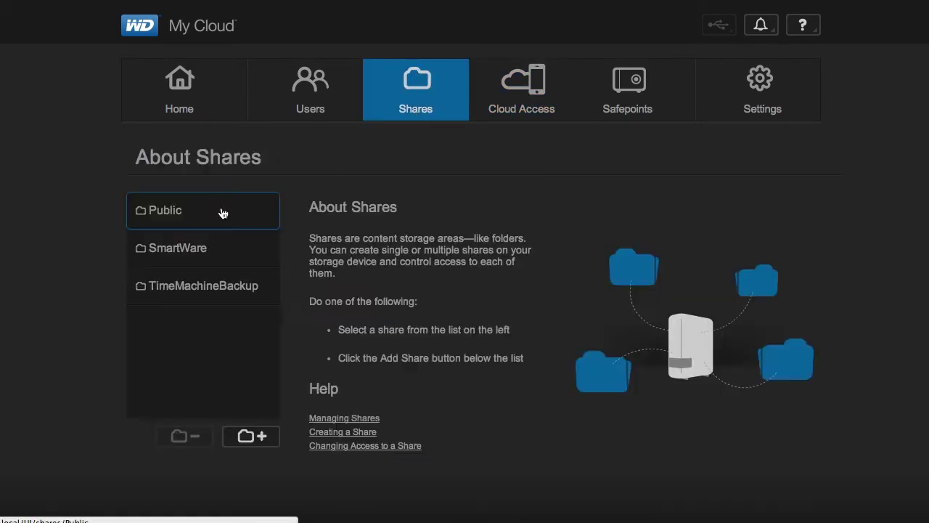
left_click(193, 222)
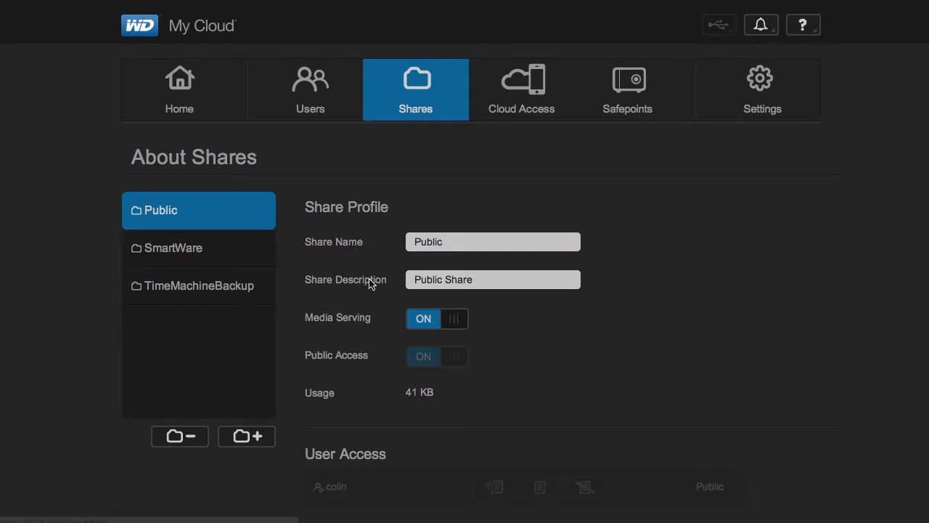
scroll(367, 331, "down", 1)
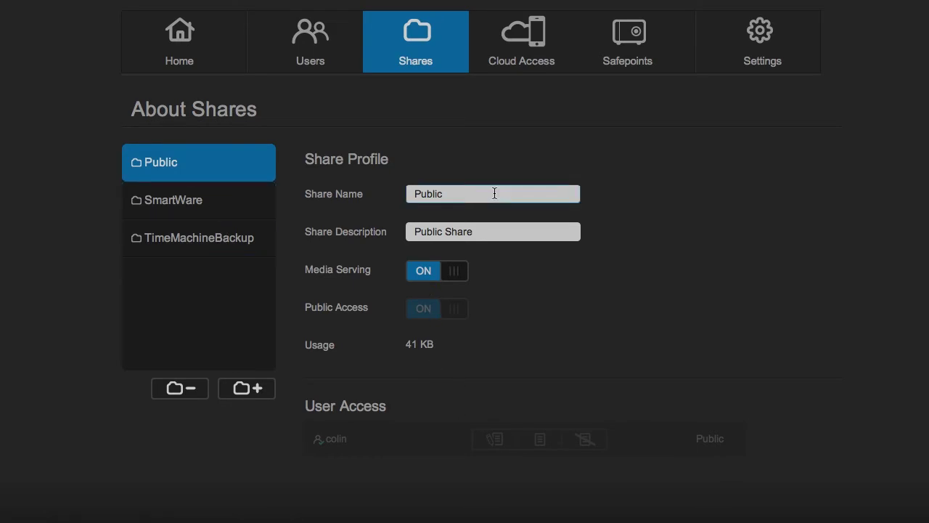
Step: Read the Safepoints page about creating safepoints and recovering content from them
left_click(623, 47)
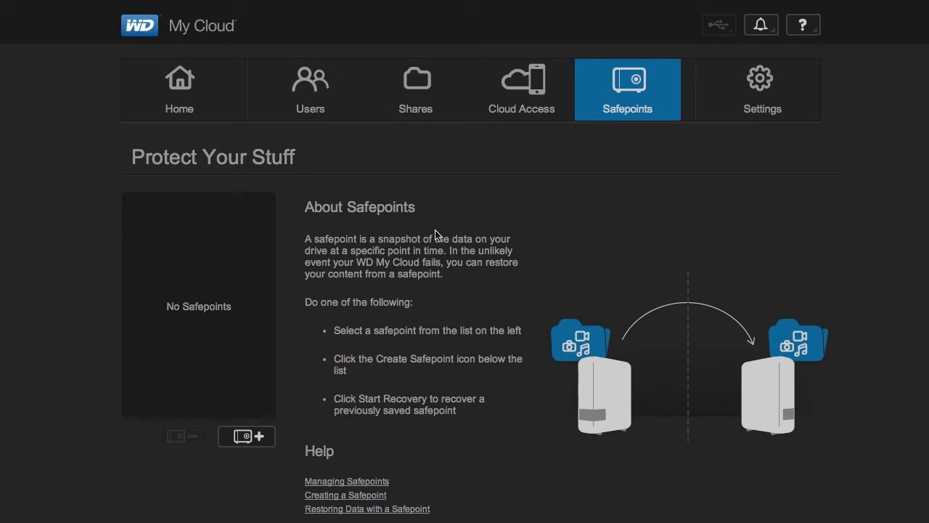
scroll(412, 400, "down", 5)
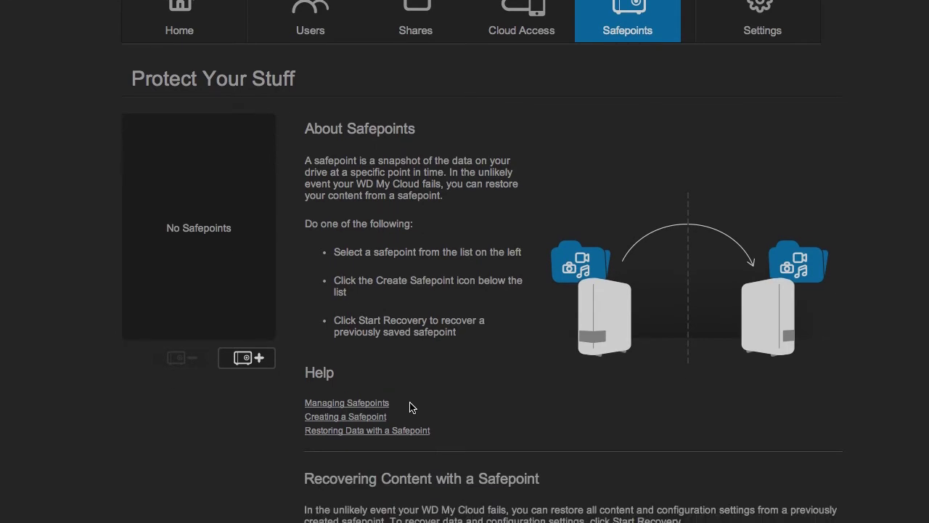
scroll(508, 304, "up", 6)
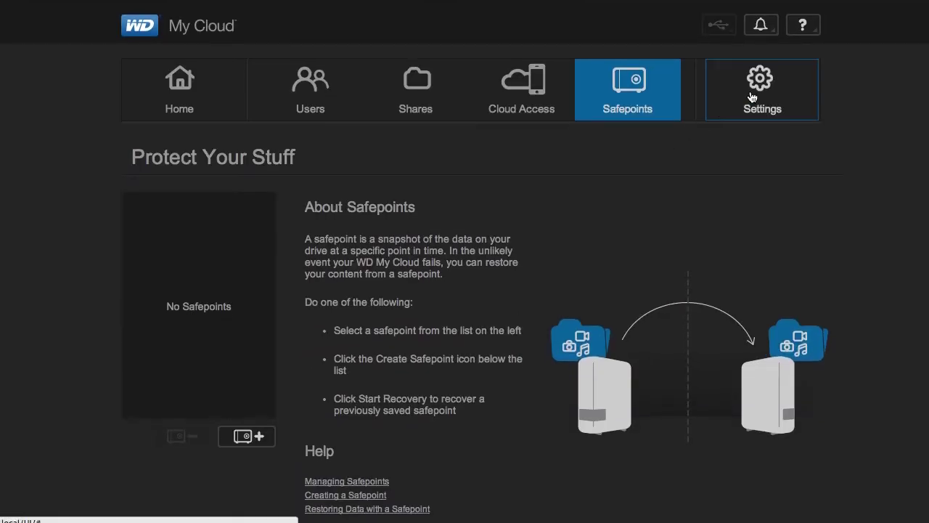
Step: Review the general device settings from the device profile and clock through cloud access, energy saver and Mac backups
left_click(752, 97)
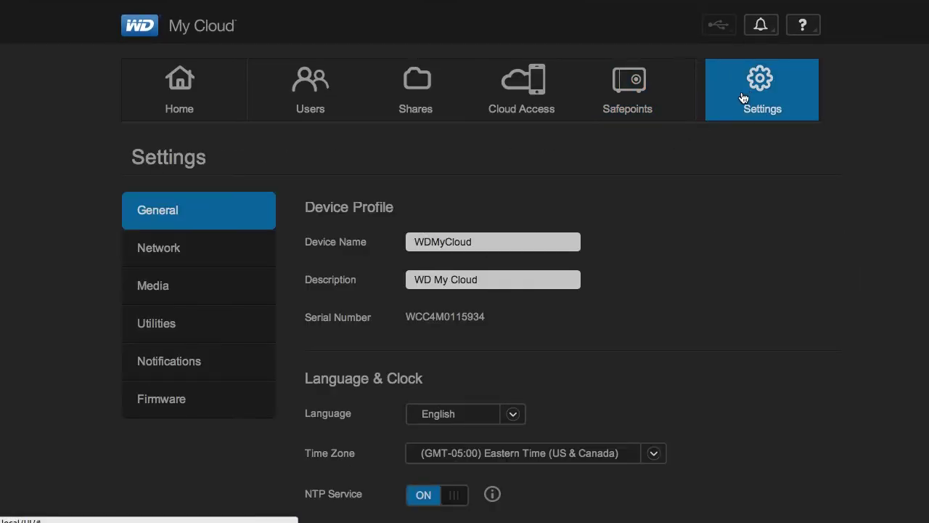
scroll(703, 336, "down", 3)
scroll(703, 336, "down", 5)
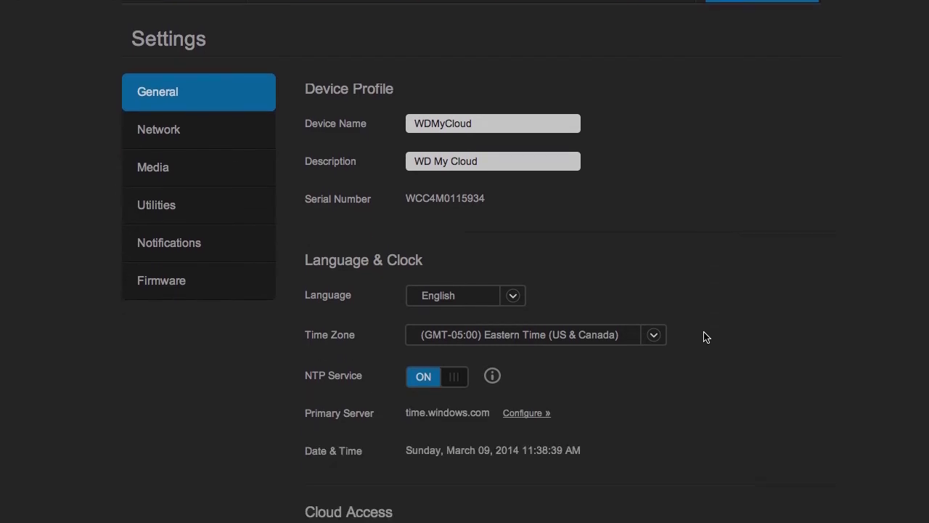
scroll(703, 336, "down", 3)
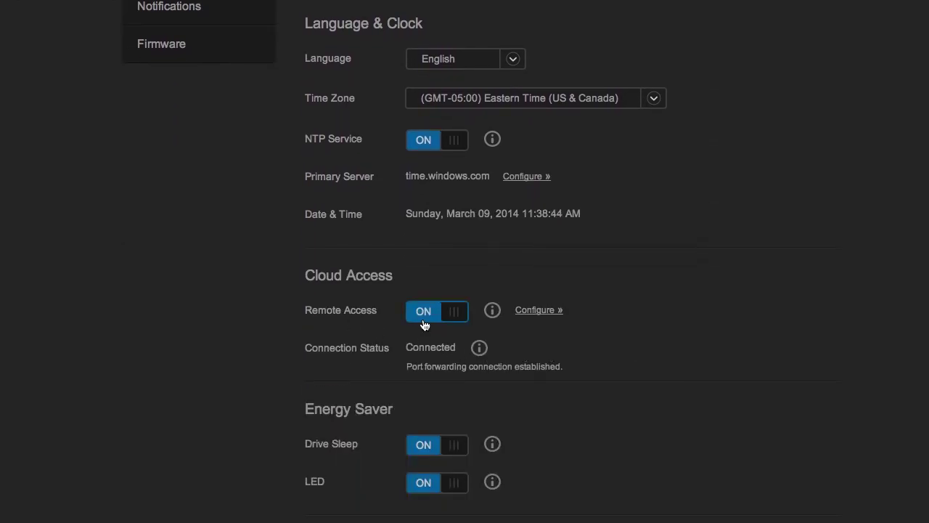
scroll(667, 360, "down", 1)
scroll(668, 361, "down", 2)
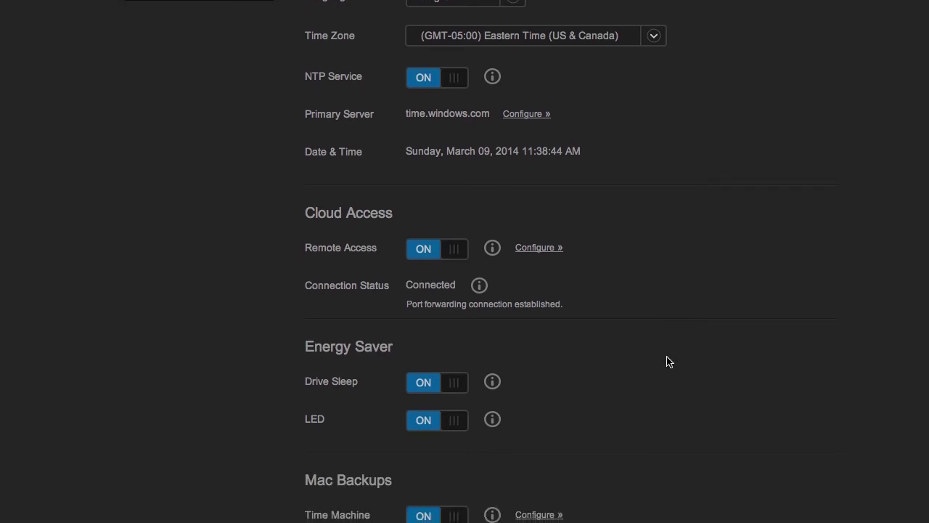
scroll(668, 361, "down", 2)
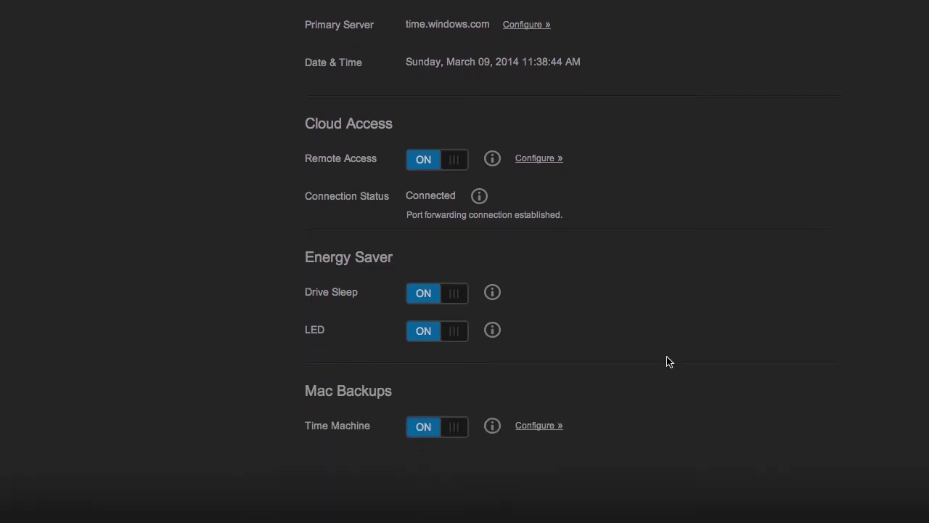
scroll(668, 361, "down", 1)
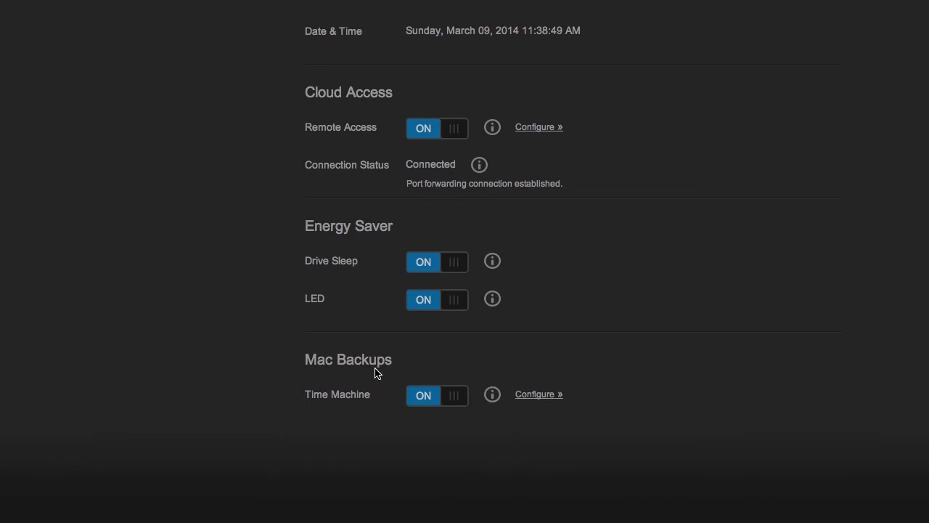
scroll(245, 266, "up", 10)
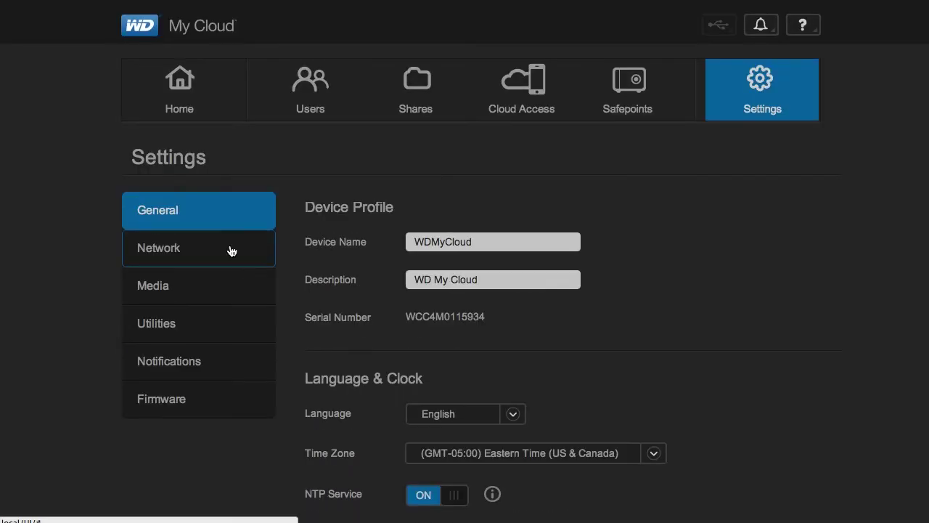
Step: Review the network settings, covering the network profile, network services and workgroup
left_click(182, 257)
scroll(581, 334, "down", 1)
scroll(586, 339, "down", 5)
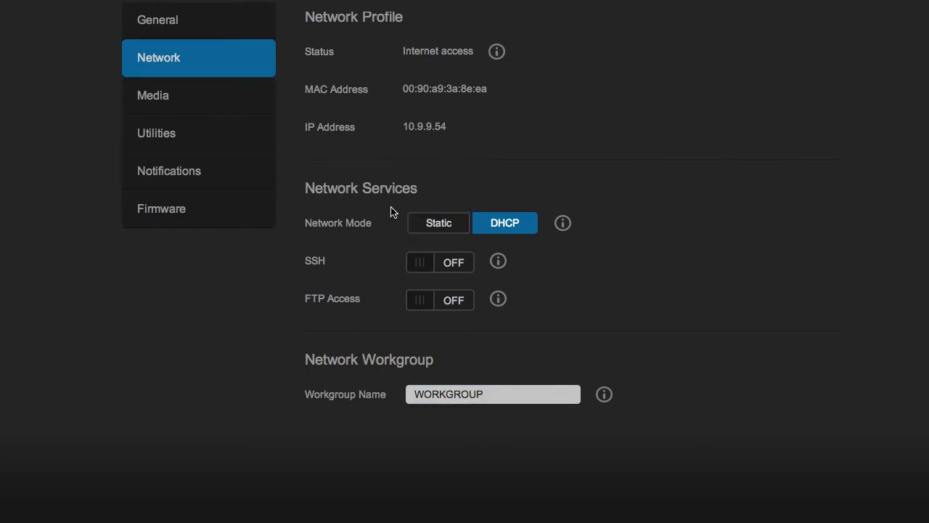
Step: Review the DLNA and iTunes media server settings and view the list of media players allowed to stream
left_click(169, 93)
scroll(307, 280, "down", 3)
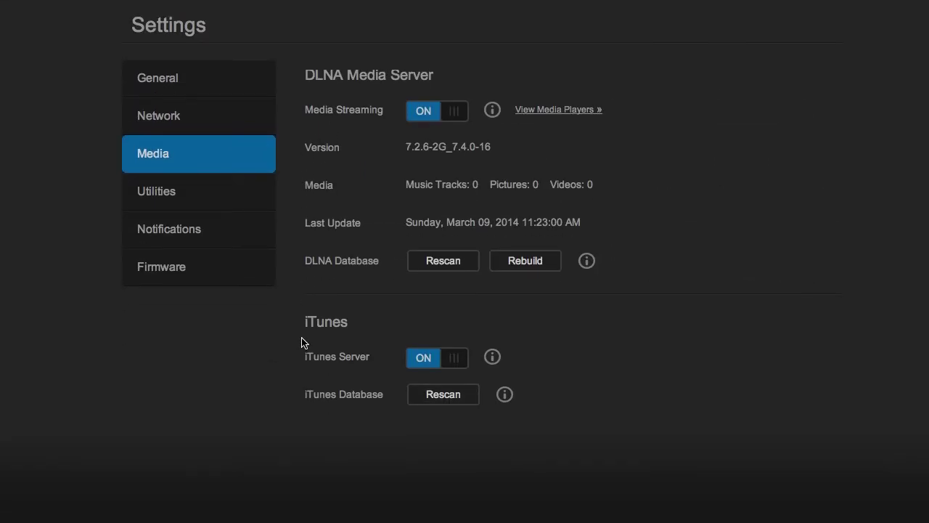
left_click(553, 111)
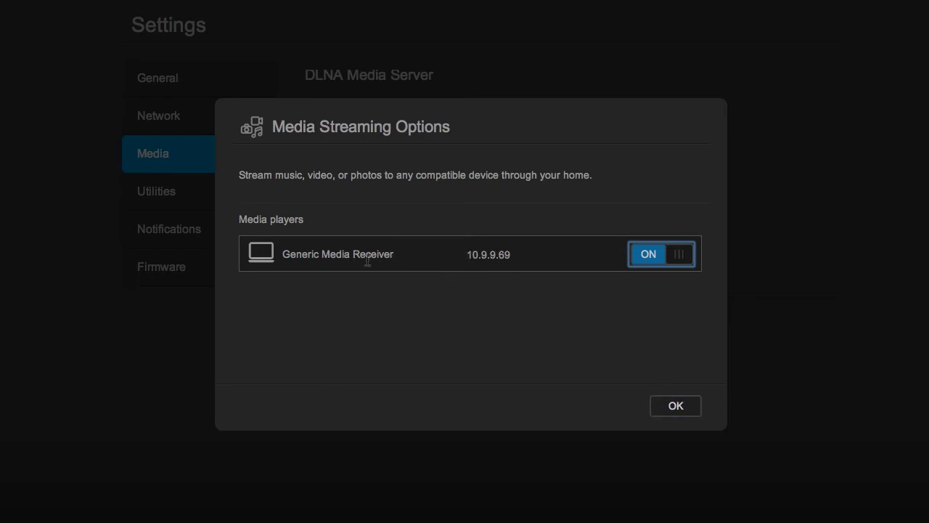
left_click(686, 404)
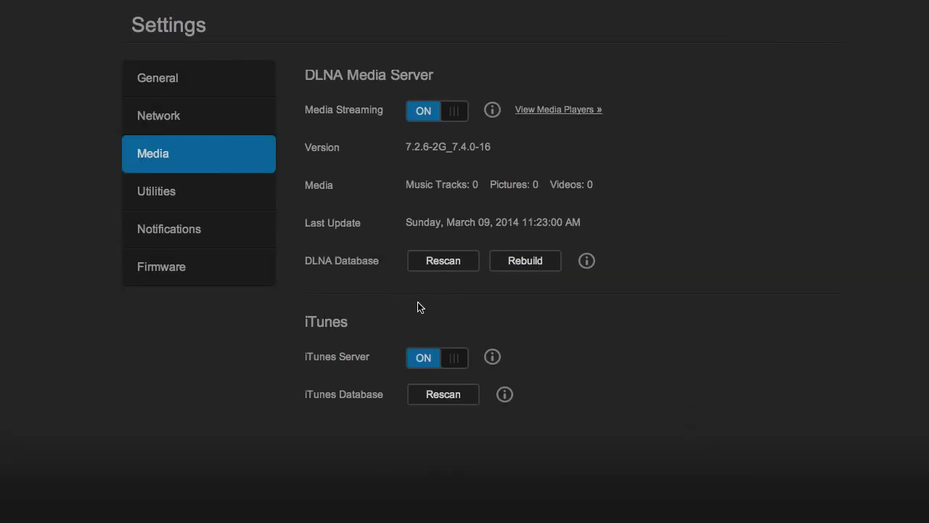
Step: Review the diagnostics, factory restore, configuration and power utilities, and view the notification settings
left_click(198, 193)
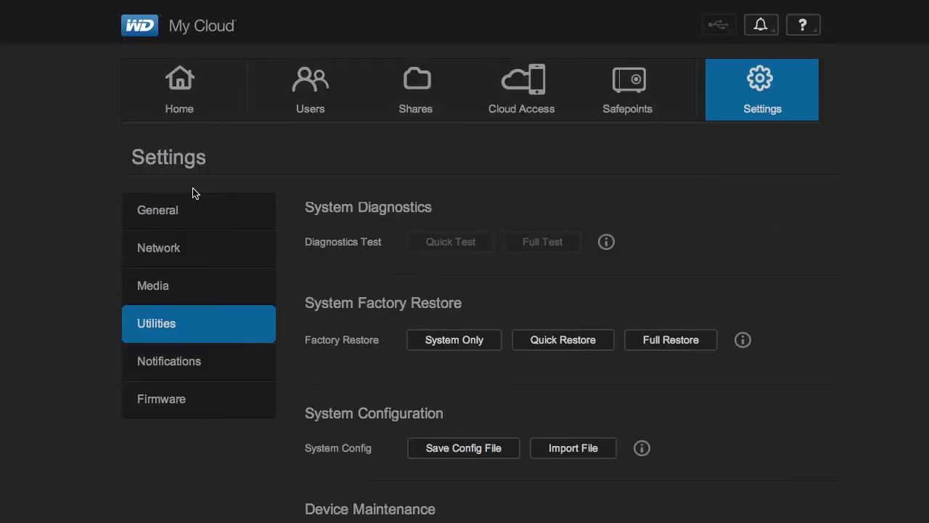
scroll(351, 306, "down", 3)
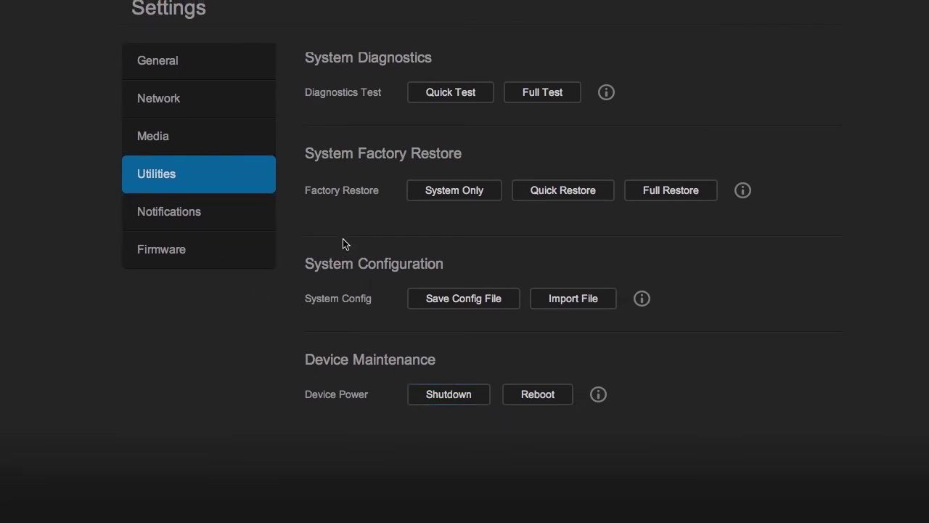
left_click(201, 213)
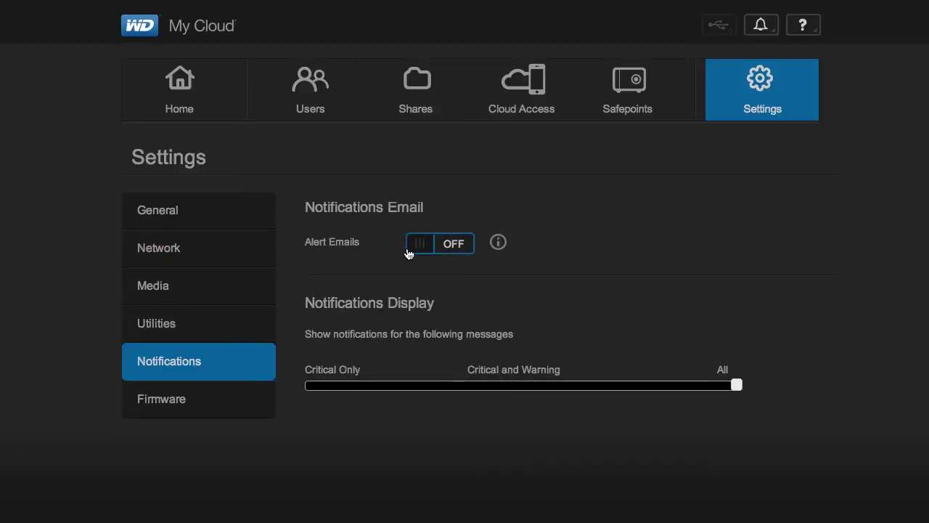
Step: Review the firmware settings, covering the auto update schedule, available updates and manual update
left_click(201, 399)
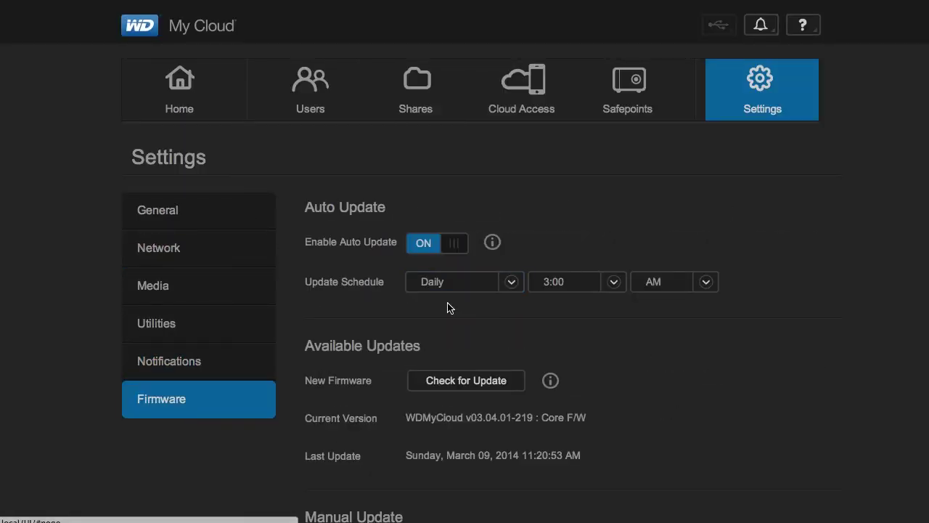
scroll(445, 311, "down", 3)
scroll(400, 289, "up", 5)
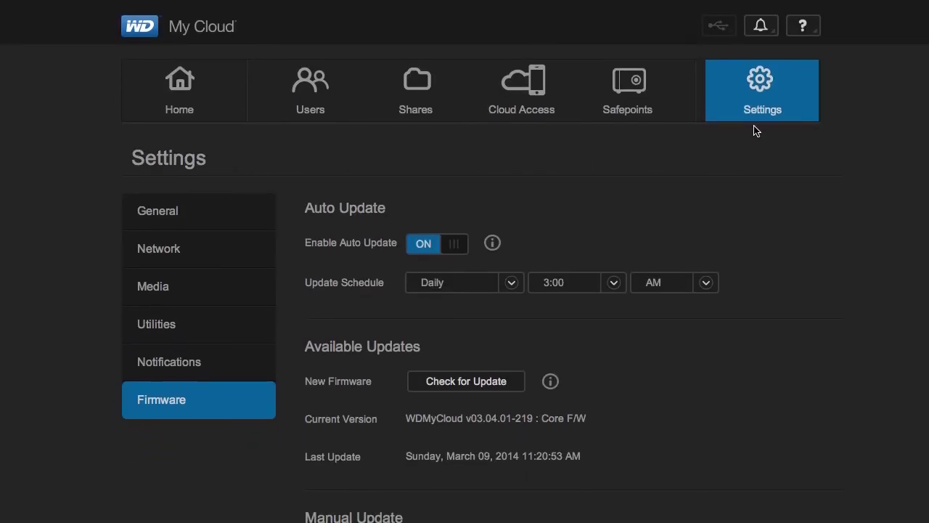
Step: Check for connected USB devices and look through the list of device alerts
left_click(724, 33)
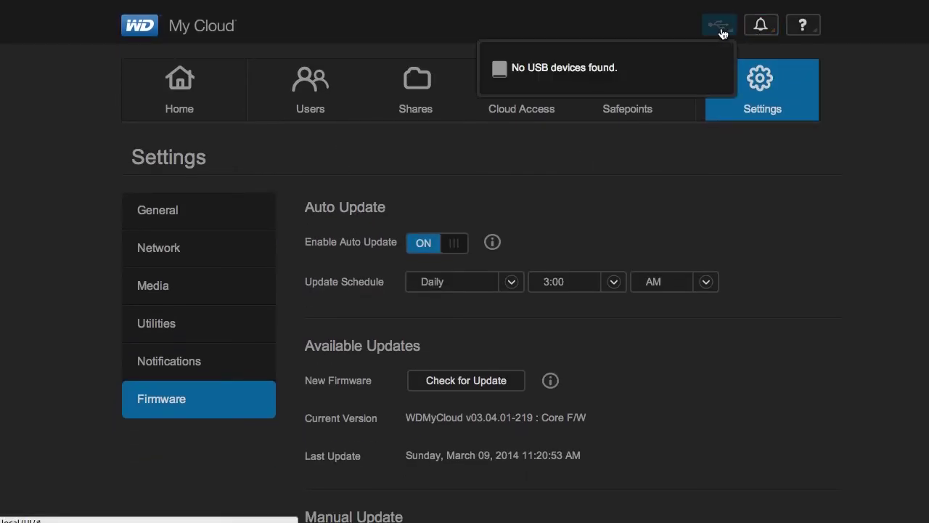
left_click(762, 27)
scroll(609, 181, "down", 4)
scroll(610, 183, "up", 4)
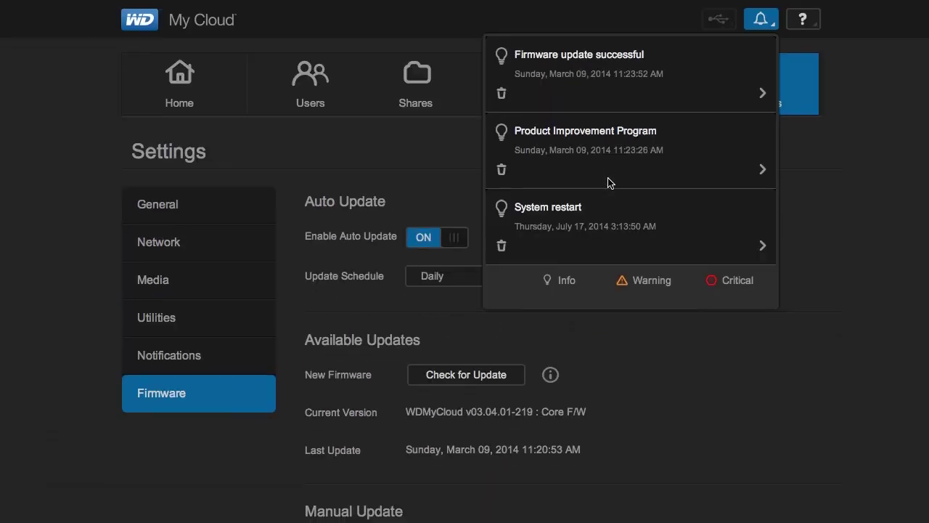
left_click(768, 32)
Step: View the available help and support options, and return to the home overview
left_click(804, 30)
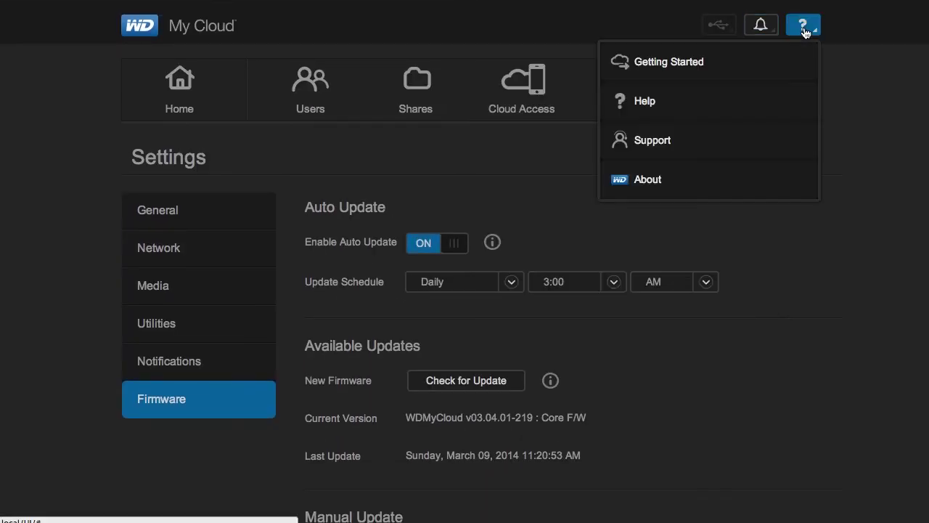
left_click(772, 255)
left_click(183, 116)
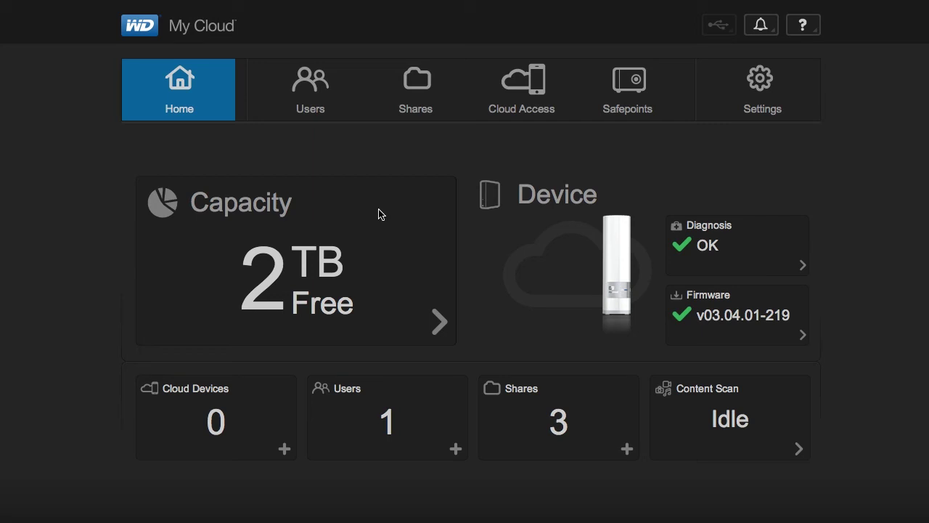
Step: Pass through the users page and look over the firmware update settings again
left_click(314, 103)
left_click(722, 111)
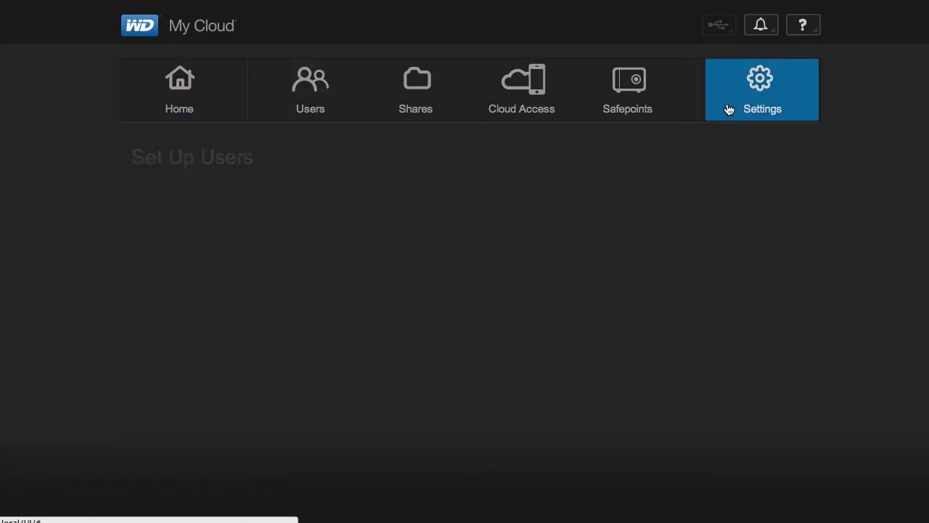
scroll(293, 358, "down", 3)
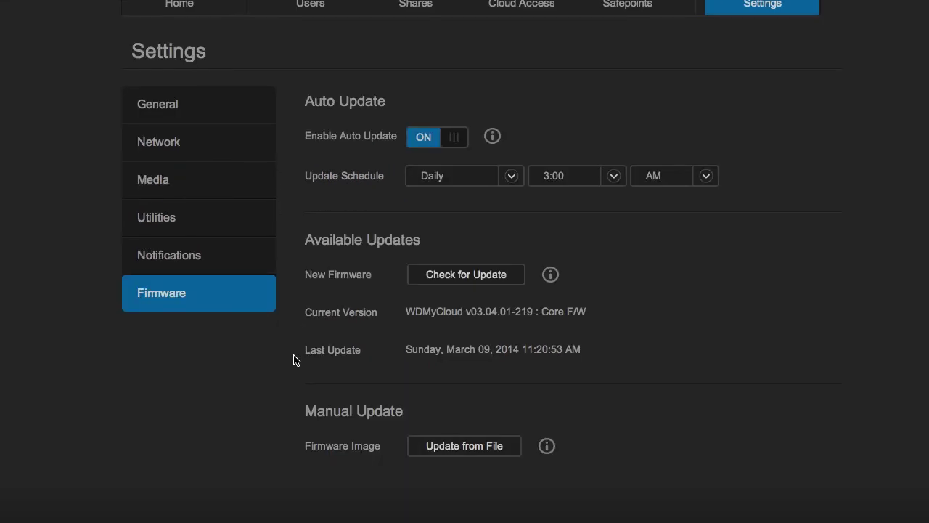
scroll(293, 359, "up", 3)
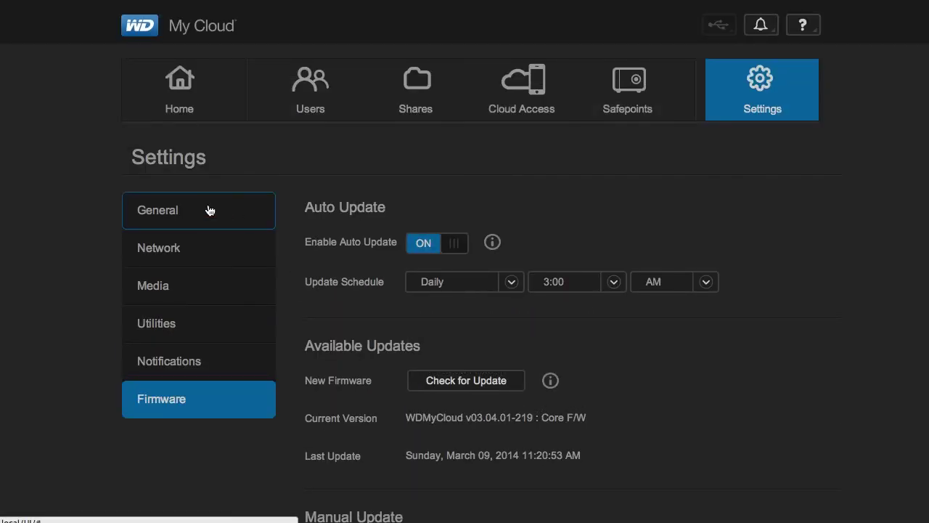
Step: Look over the general settings again, from the device profile through language and clock to cloud access
left_click(208, 210)
scroll(672, 324, "down", 5)
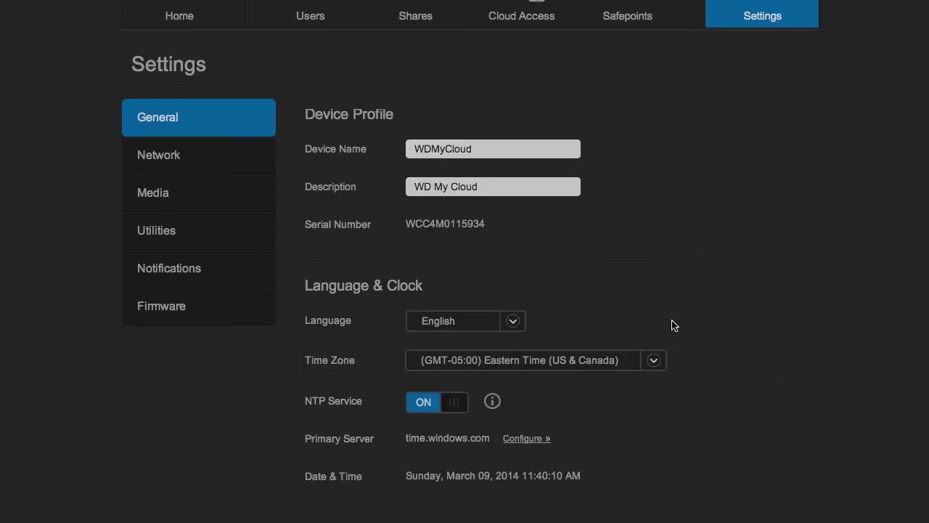
scroll(672, 325, "up", 5)
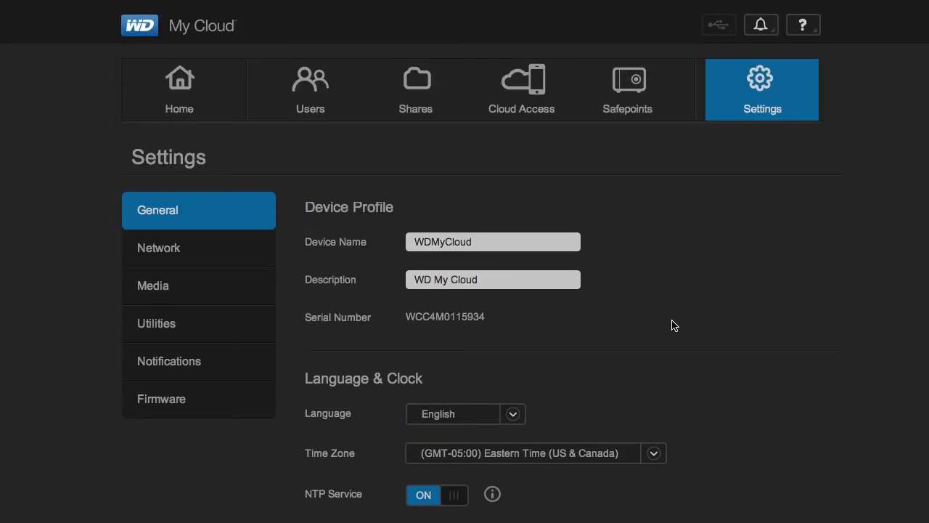
scroll(678, 234, "down", 10)
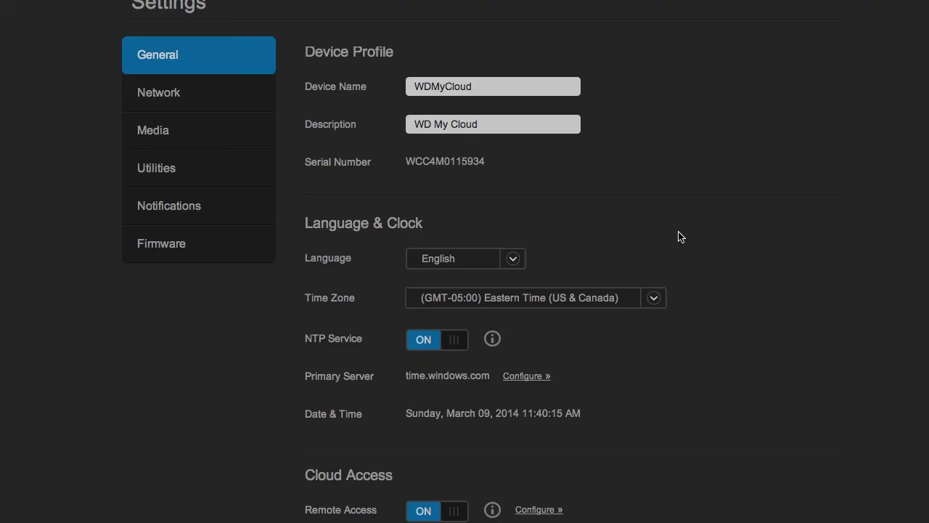
scroll(678, 234, "up", 10)
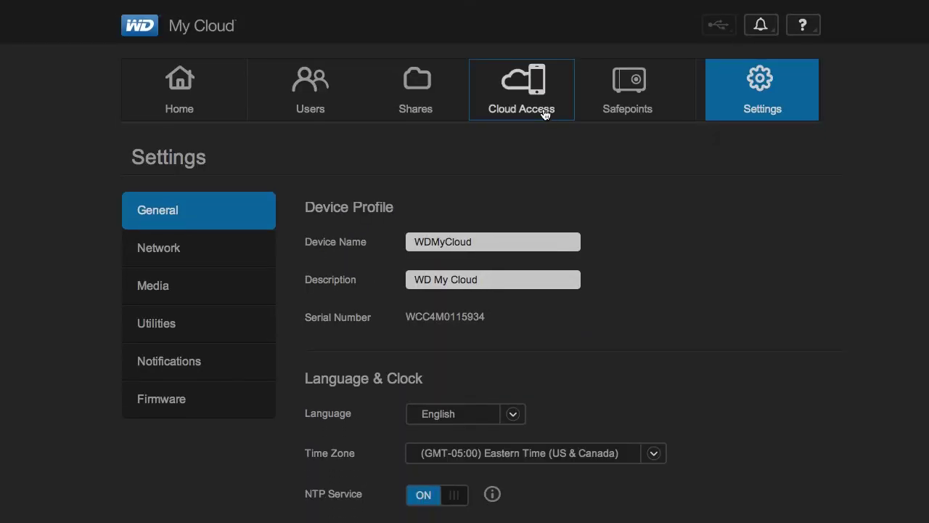
Step: Revisit the safepoints, cloud access and shares pages, and examine the SmartWare share's profile and user access
left_click(601, 115)
left_click(522, 108)
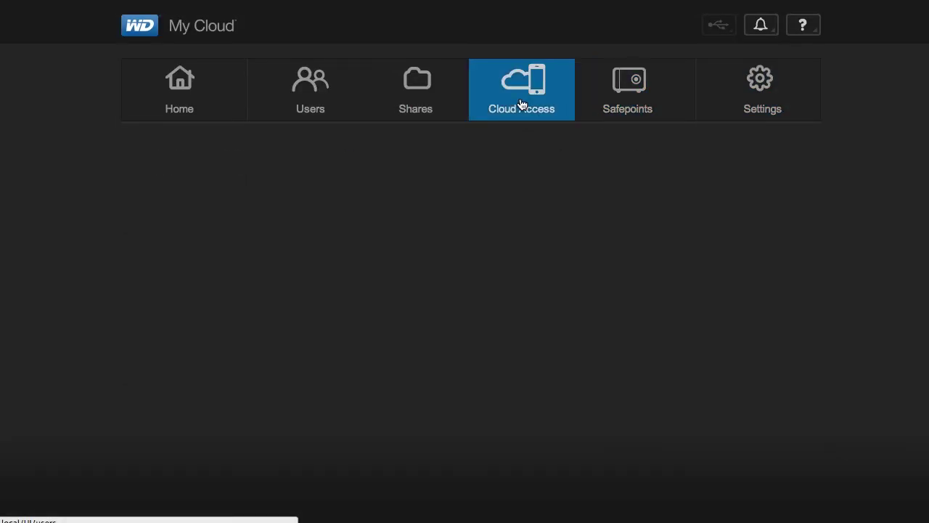
left_click(405, 108)
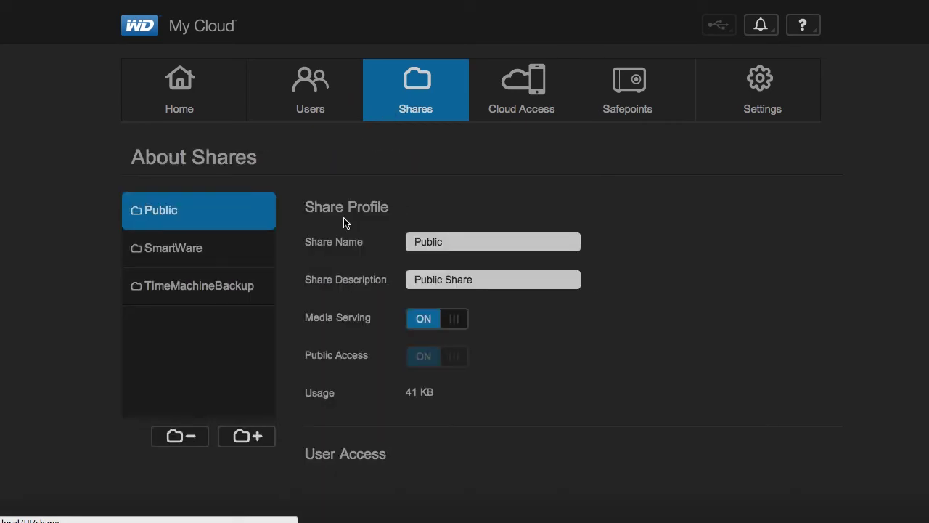
left_click(206, 259)
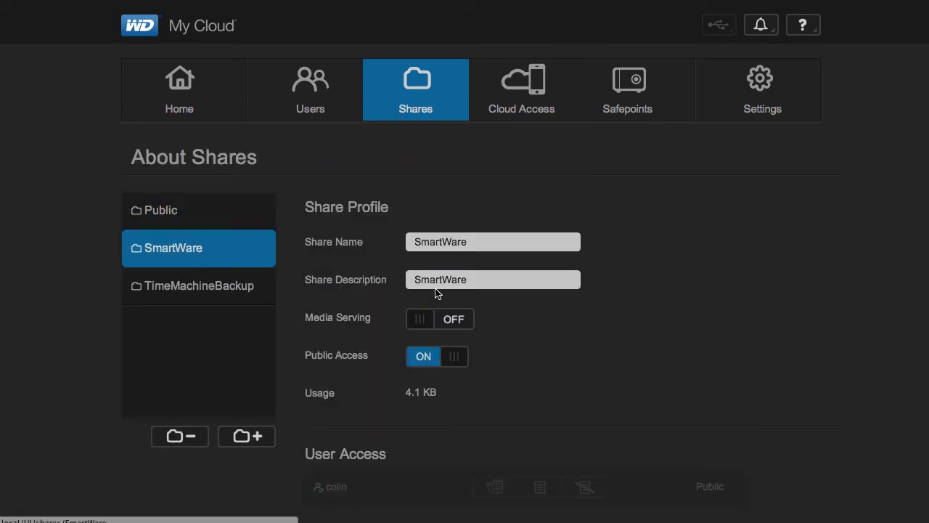
scroll(437, 292, "down", 3)
scroll(348, 239, "up", 3)
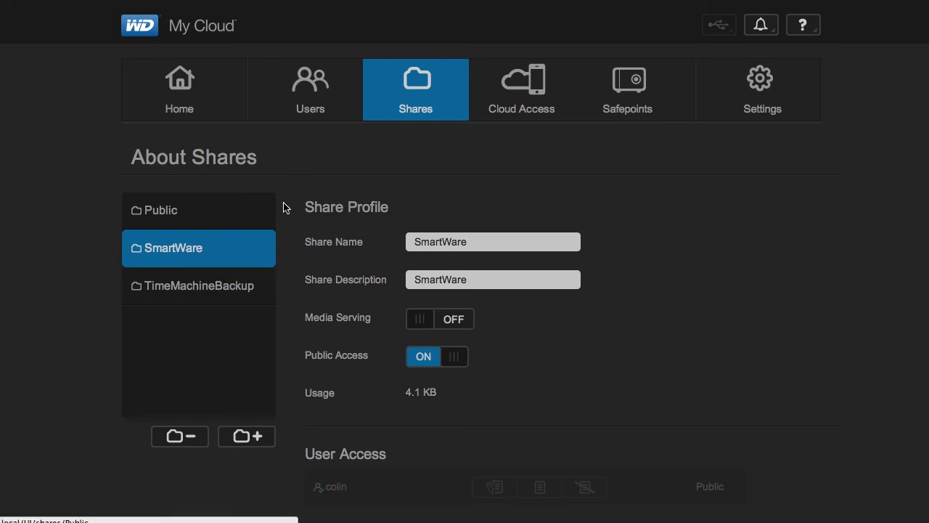
Step: View the user setup page and skim the general settings down to the energy saver section
left_click(326, 104)
left_click(762, 98)
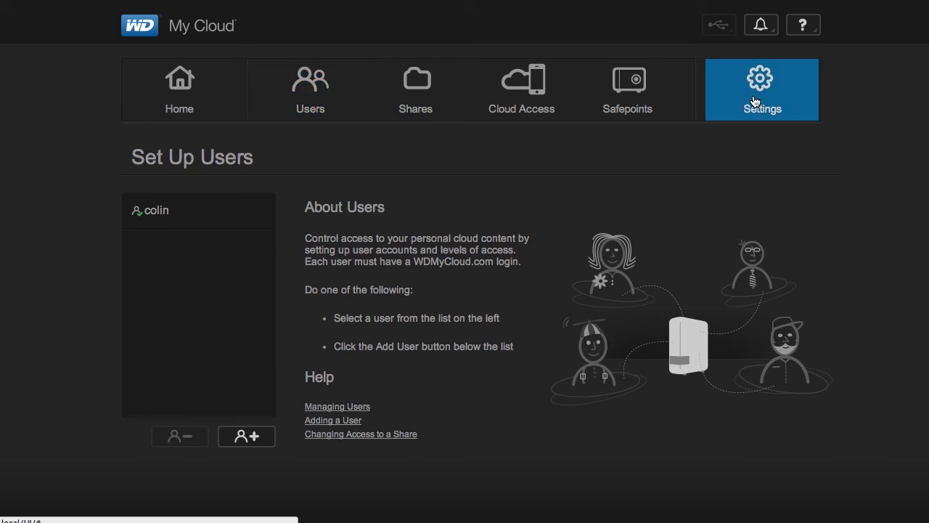
scroll(450, 224, "down", 5)
scroll(422, 218, "up", 5)
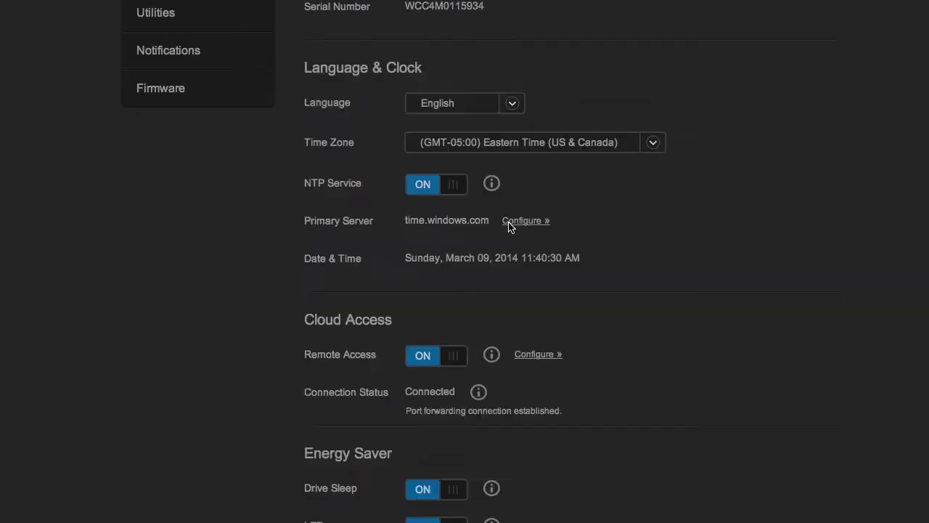
Step: Skim the network, media, utilities and notification settings, and go back to the home overview
left_click(203, 259)
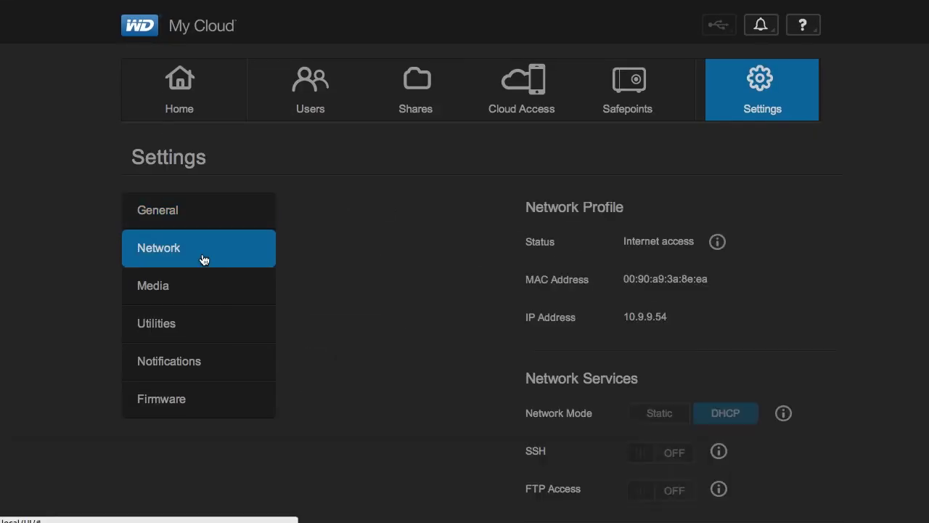
left_click(213, 301)
left_click(185, 325)
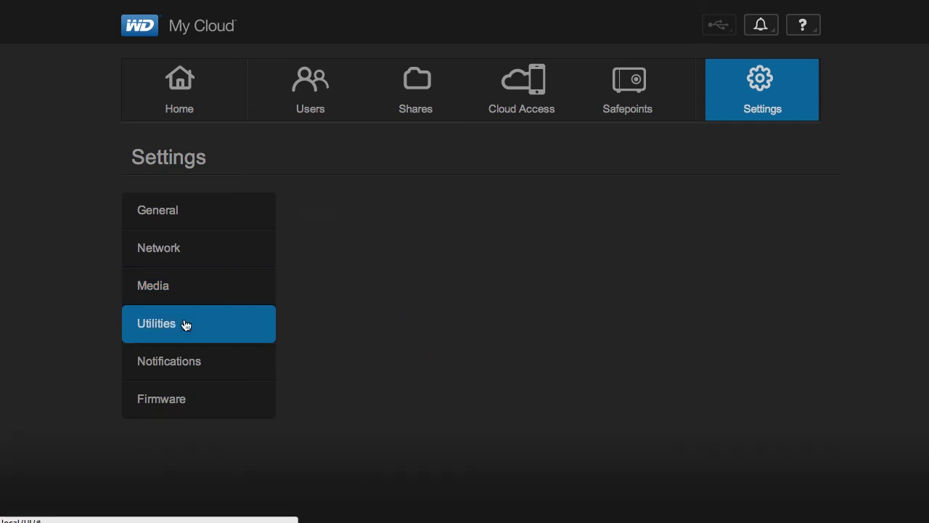
left_click(183, 363)
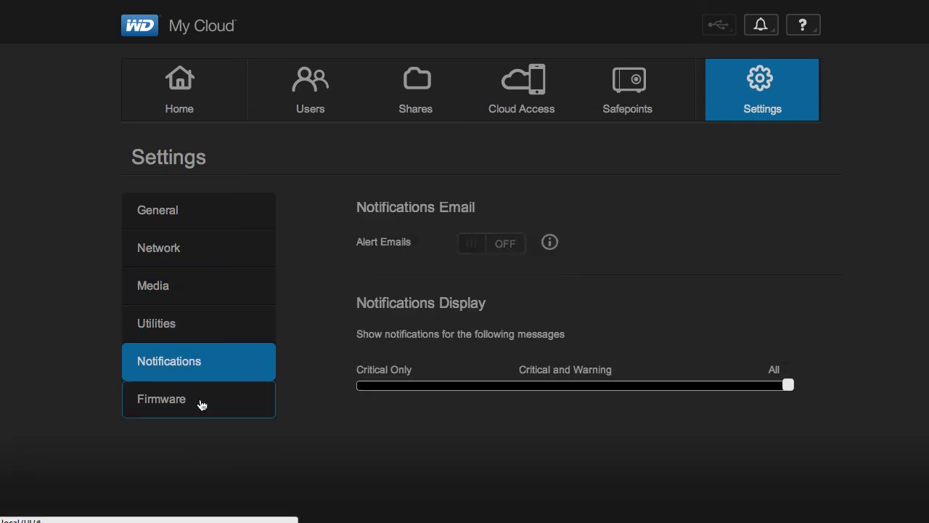
left_click(200, 220)
left_click(181, 90)
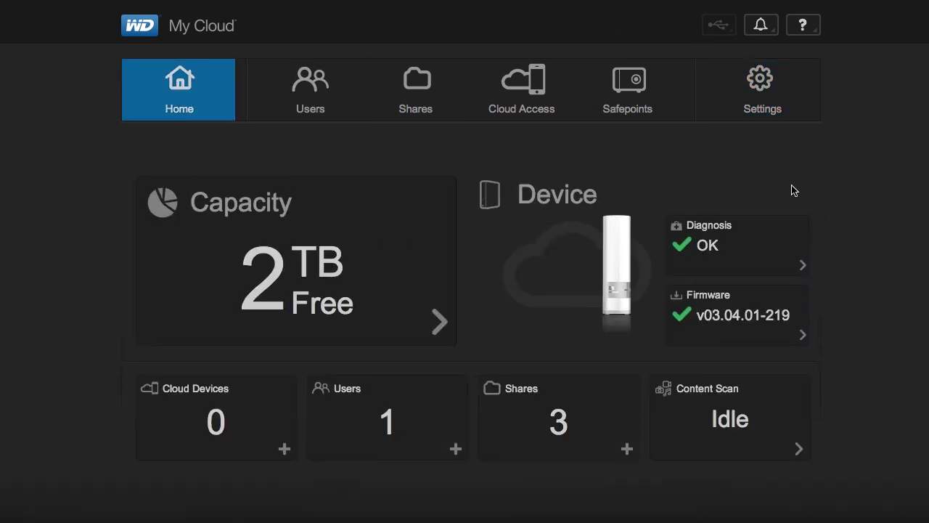